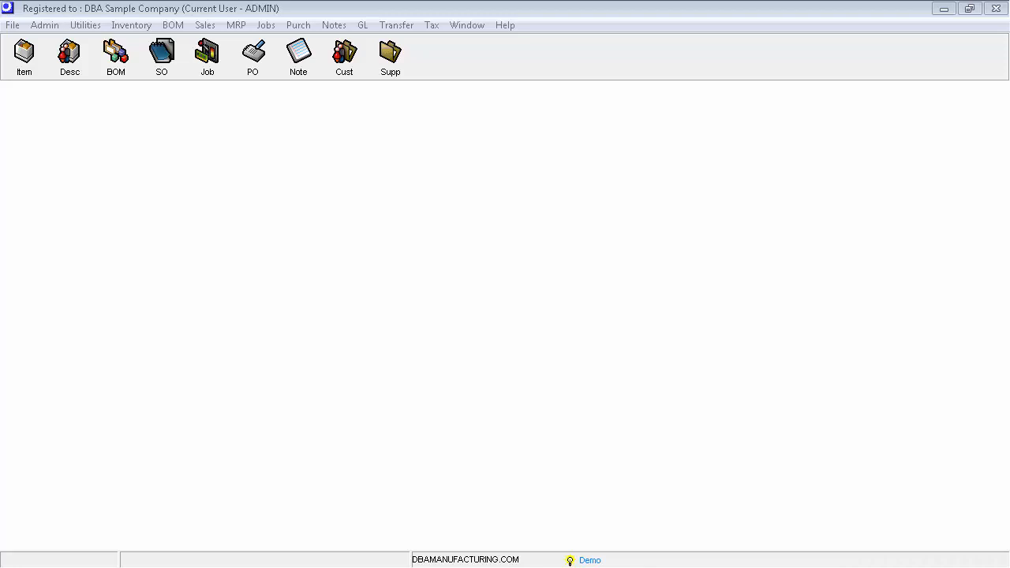
Open the supplier records from the purchasing functions.
{"action": "left_click", "coordinate": [298, 25]}
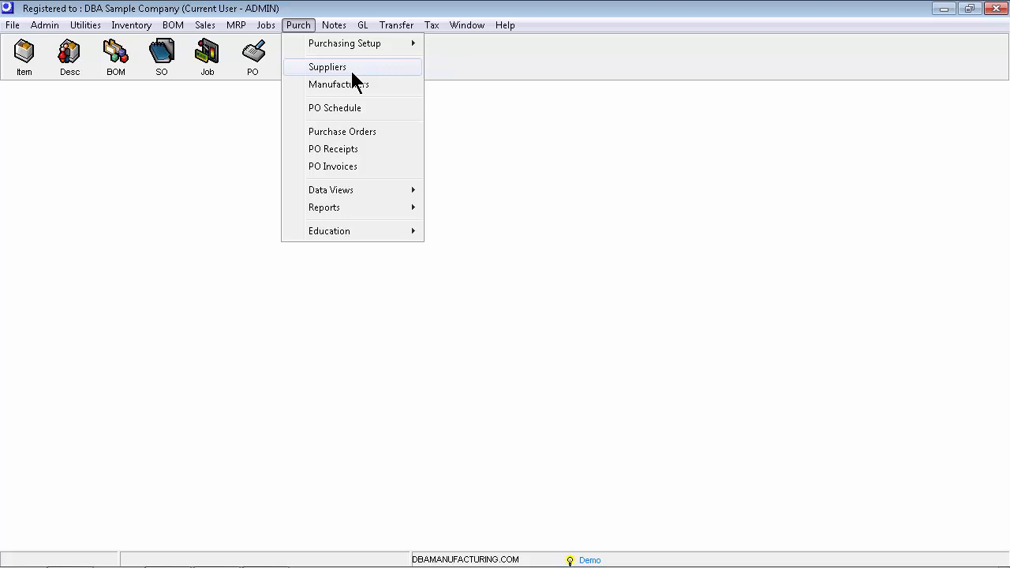
{"action": "left_click", "coordinate": [350, 68]}
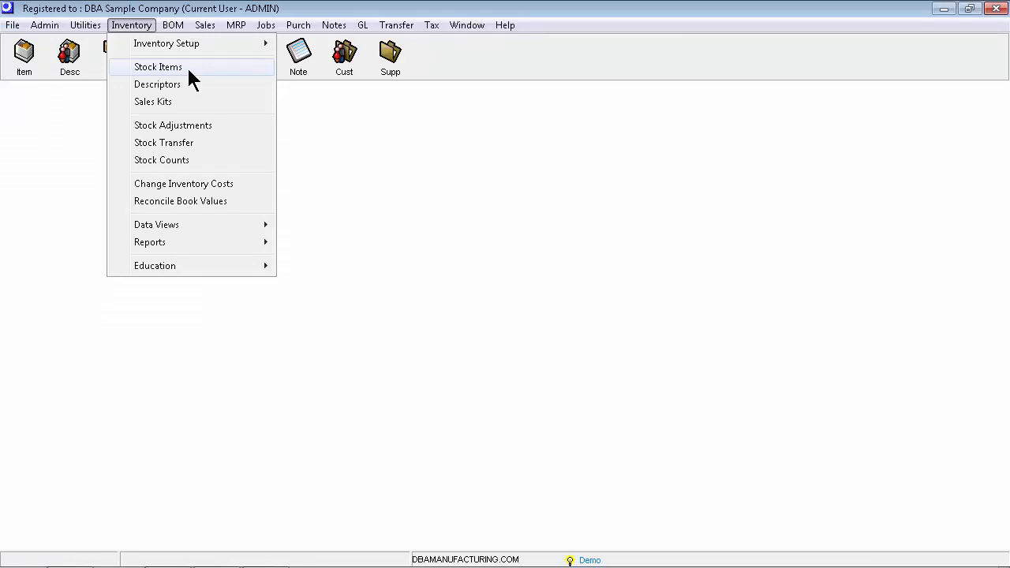
Inspect the supplier unit conversion multiplier and the manufacturer sources for stock item 1081-200.
{"action": "left_click", "coordinate": [186, 68]}
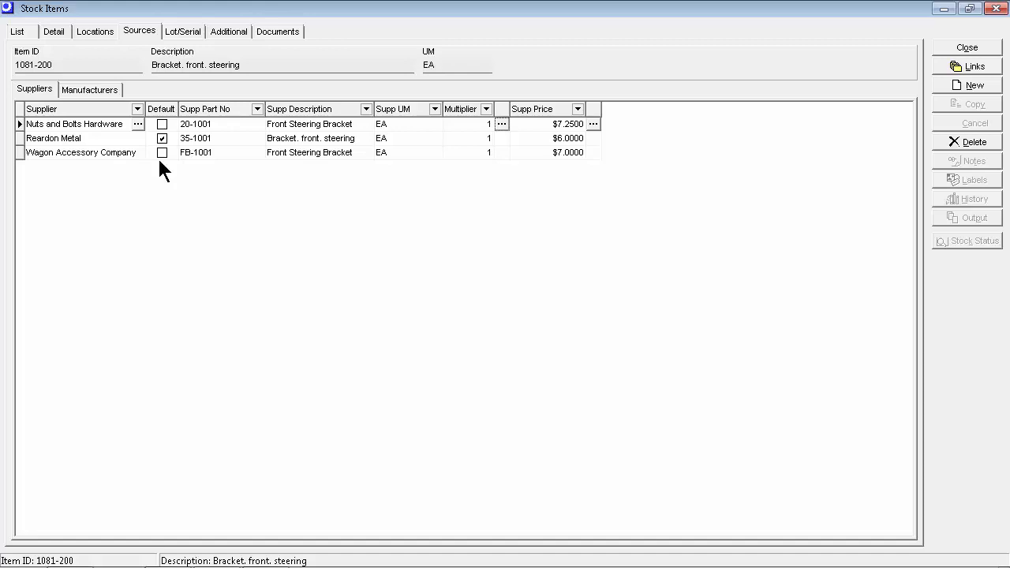
{"action": "left_click", "coordinate": [501, 124]}
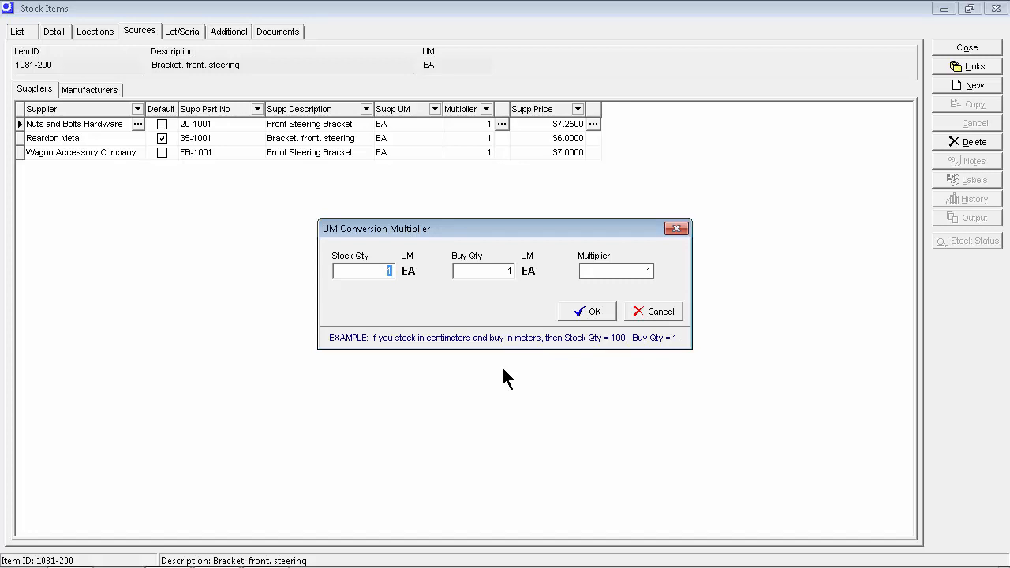
{"action": "key", "text": "Escape"}
{"action": "left_click", "coordinate": [93, 90]}
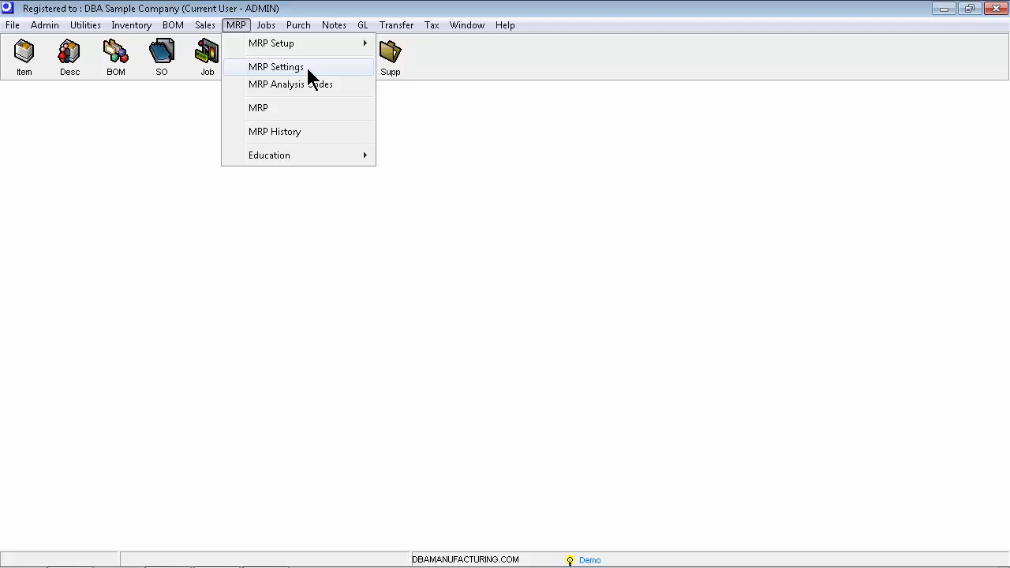
Review the delivery history and order policy of item 1080-100, Wagon Seat Accessory, in the MRP settings.
{"action": "left_click", "coordinate": [306, 68]}
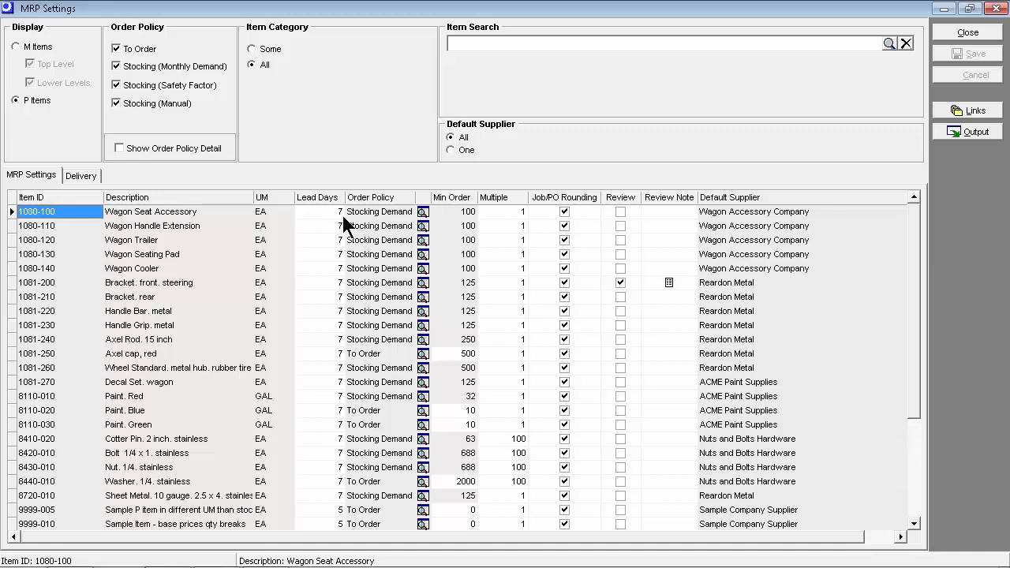
{"action": "left_click", "coordinate": [80, 175]}
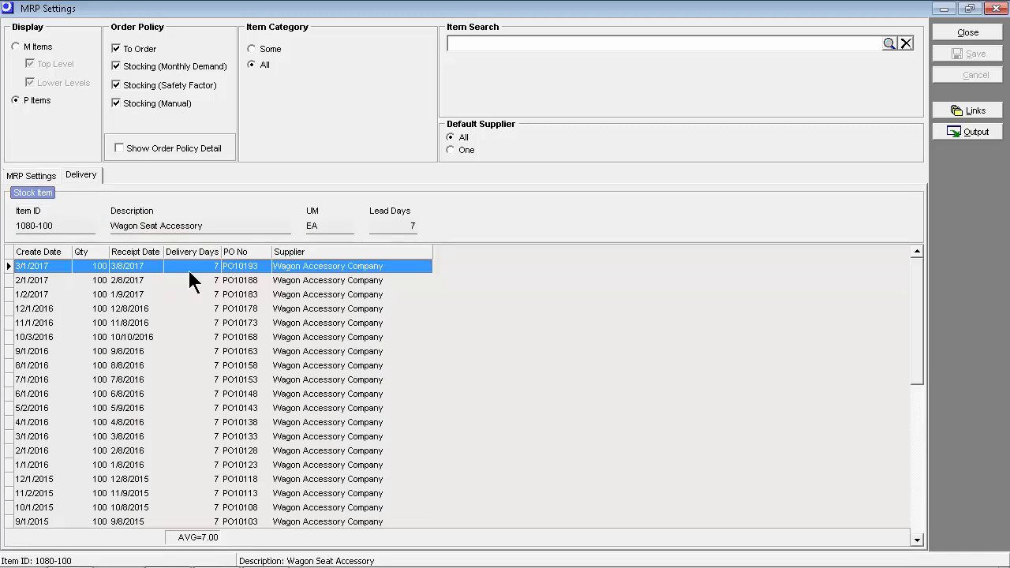
{"action": "key", "text": "ctrl+shift+Tab"}
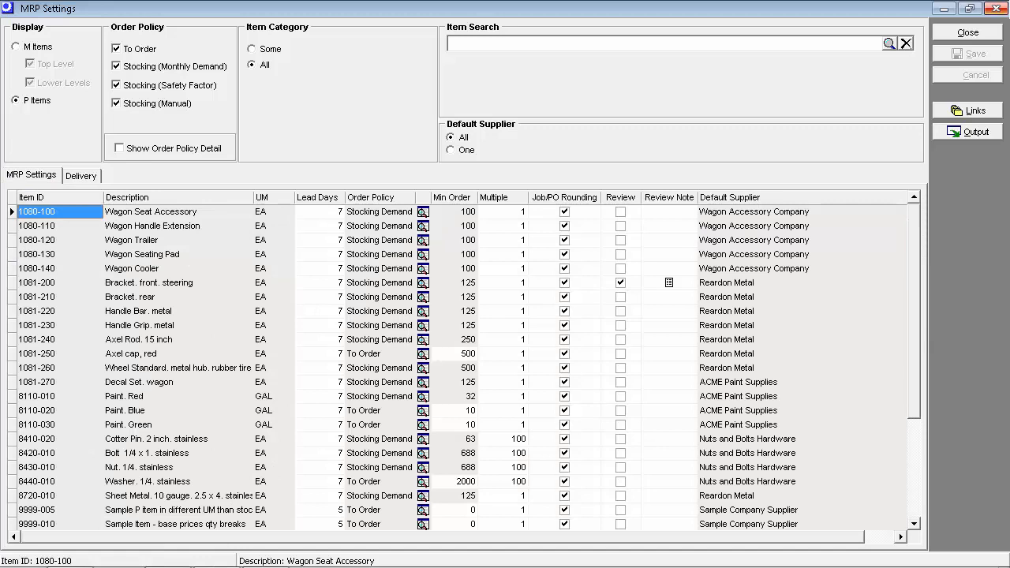
{"action": "double_click", "coordinate": [373, 215]}
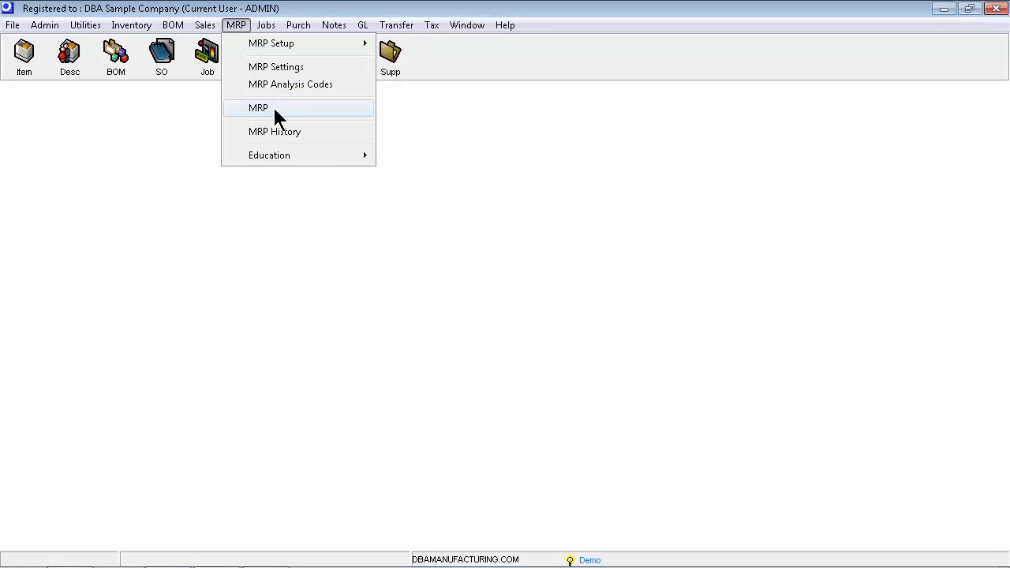
Approve the planned Custom to Order Wagon job in MRP generation and open the supplier lookup for planned PO part 35-1001.
{"action": "left_click", "coordinate": [275, 111]}
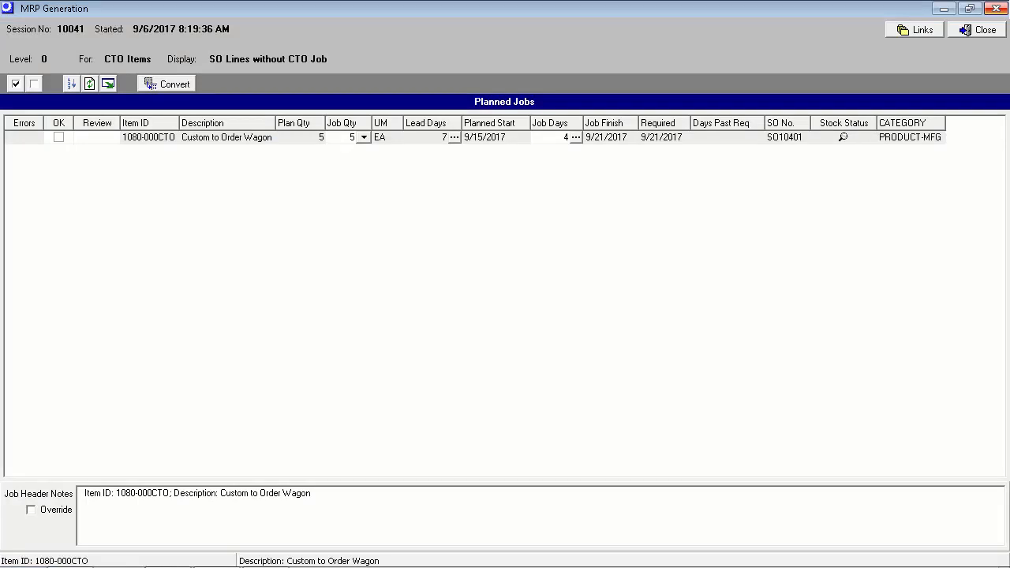
{"action": "left_click", "coordinate": [59, 138]}
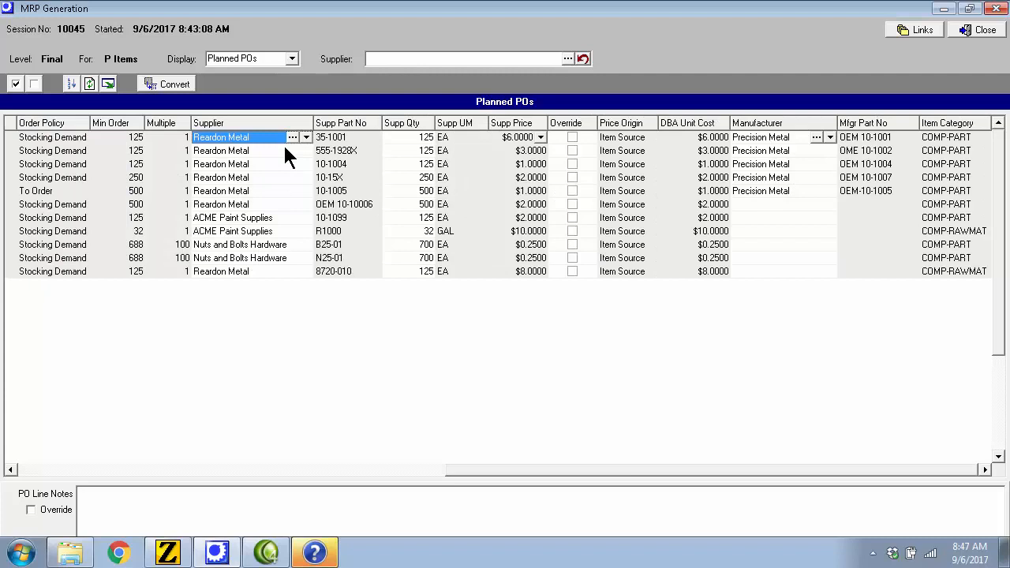
{"action": "left_click", "coordinate": [291, 139]}
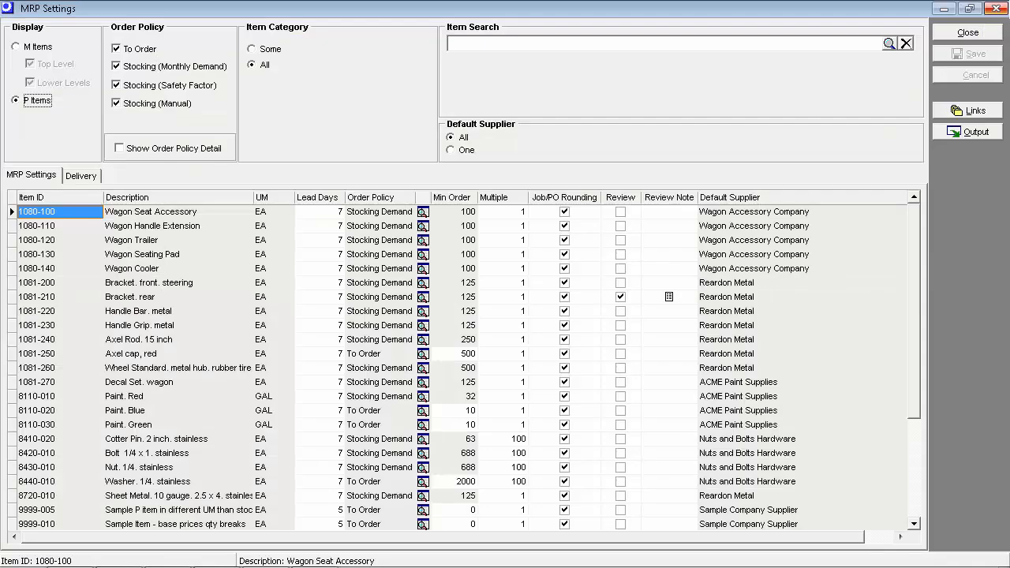
Read the MRP review note for item 1081-210, Bracket. rear, and mark its planned PO review as completed.
{"action": "left_click", "coordinate": [669, 297]}
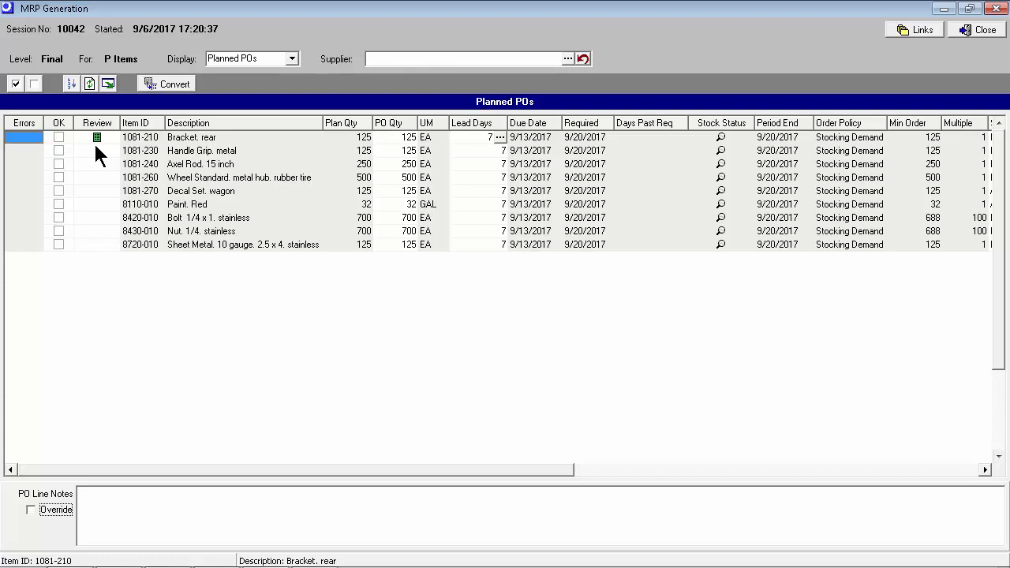
{"action": "left_click", "coordinate": [95, 139]}
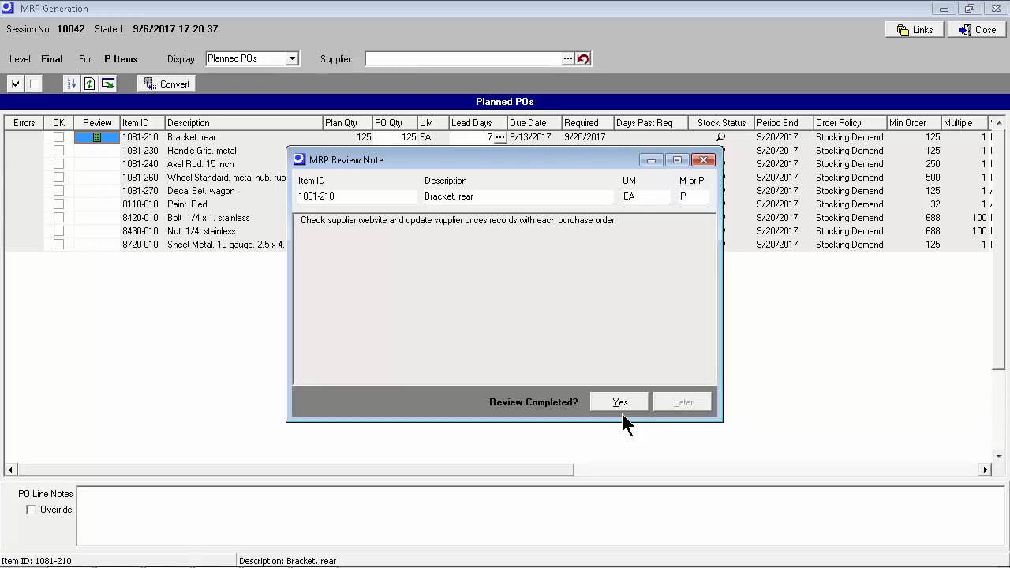
{"action": "left_click", "coordinate": [620, 404]}
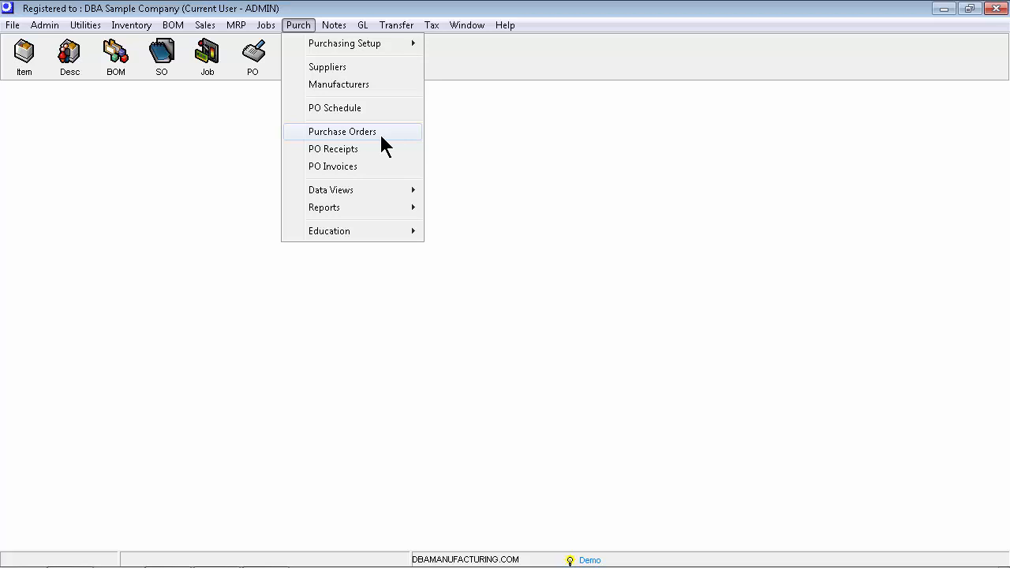
Check the line details of the Reardon Metal purchase order and preview its printout instead of emailing it.
{"action": "left_click", "coordinate": [380, 135]}
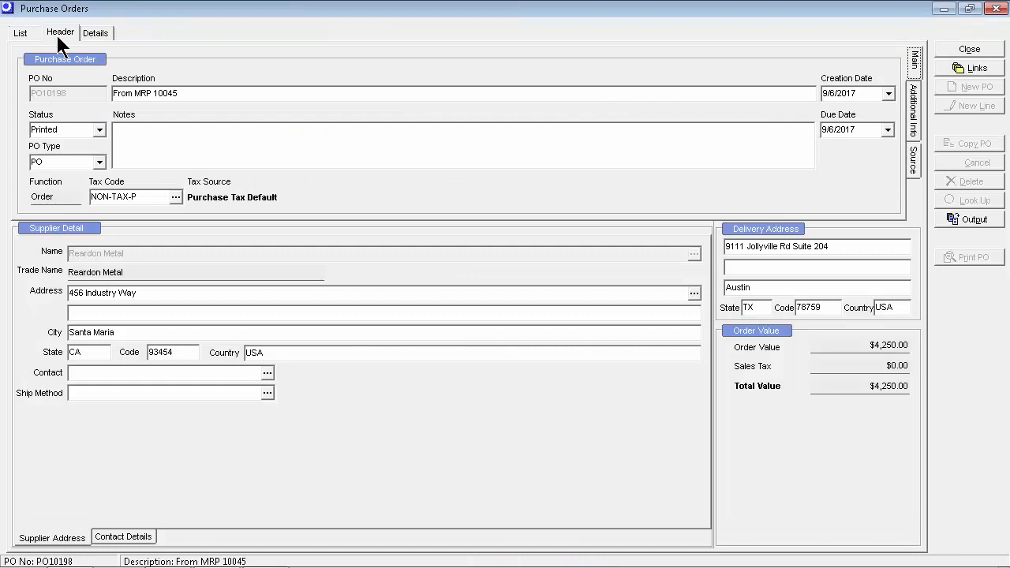
{"action": "left_click", "coordinate": [96, 33]}
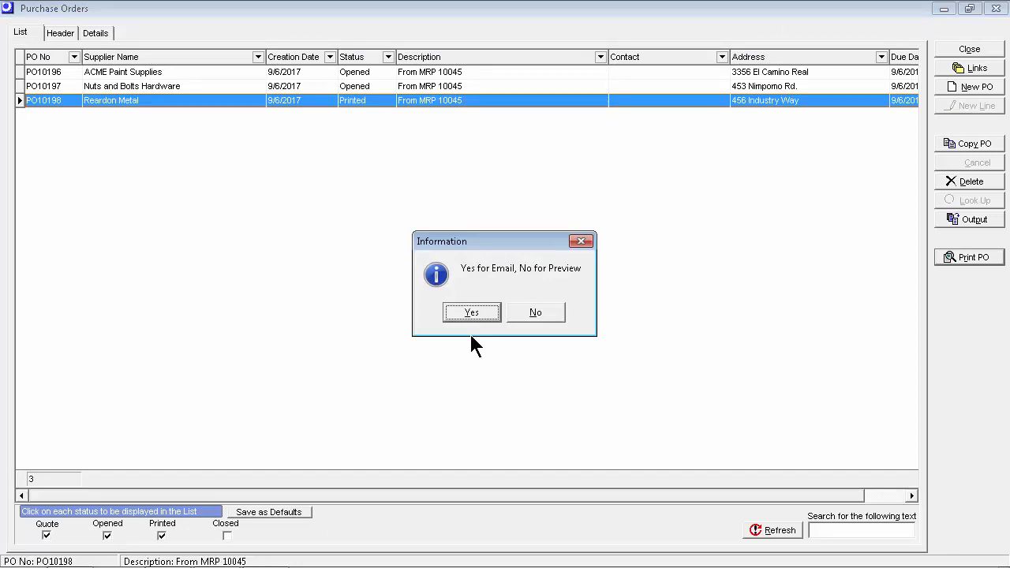
{"action": "key", "text": "n"}
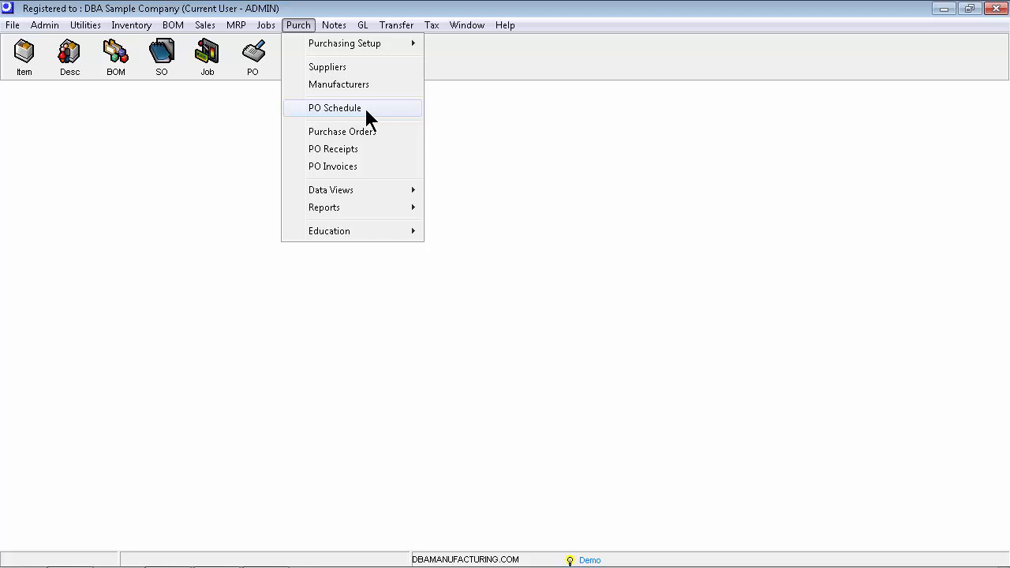
Limit the PO schedule to stock item lines past their required date and view the dependencies of Axel cap, red.
{"action": "left_click", "coordinate": [367, 110]}
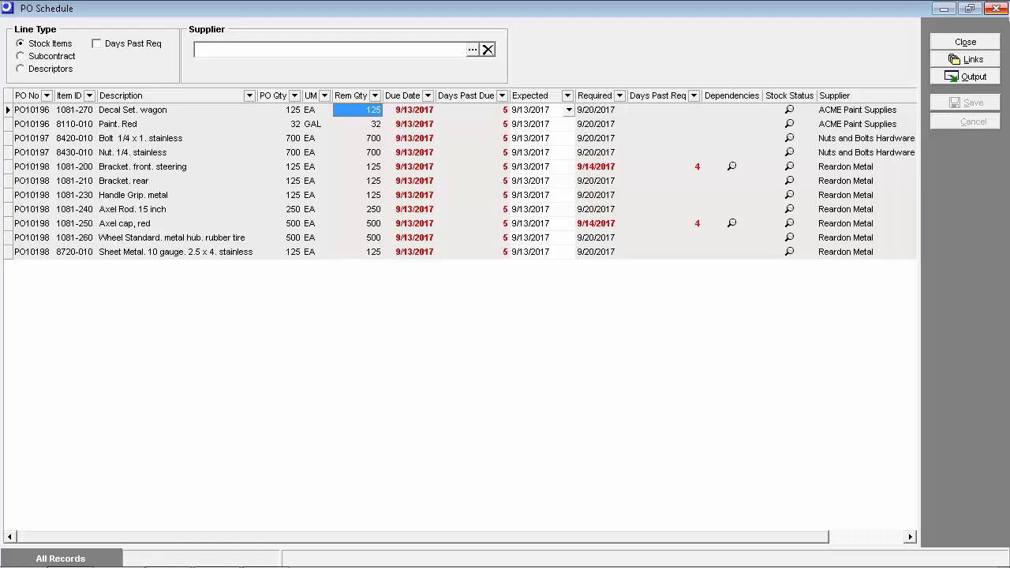
{"action": "left_click", "coordinate": [97, 44]}
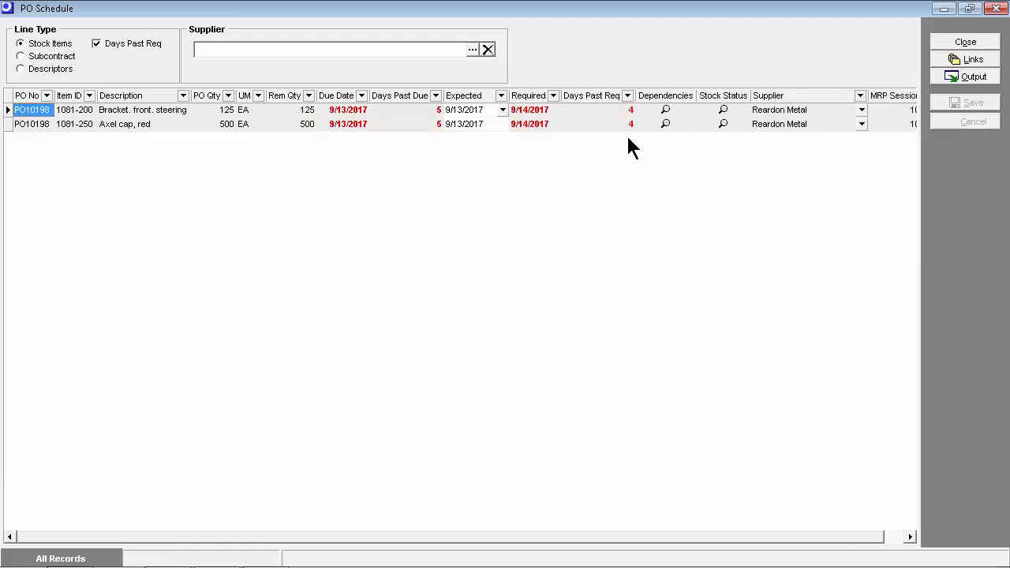
{"action": "left_click", "coordinate": [665, 124]}
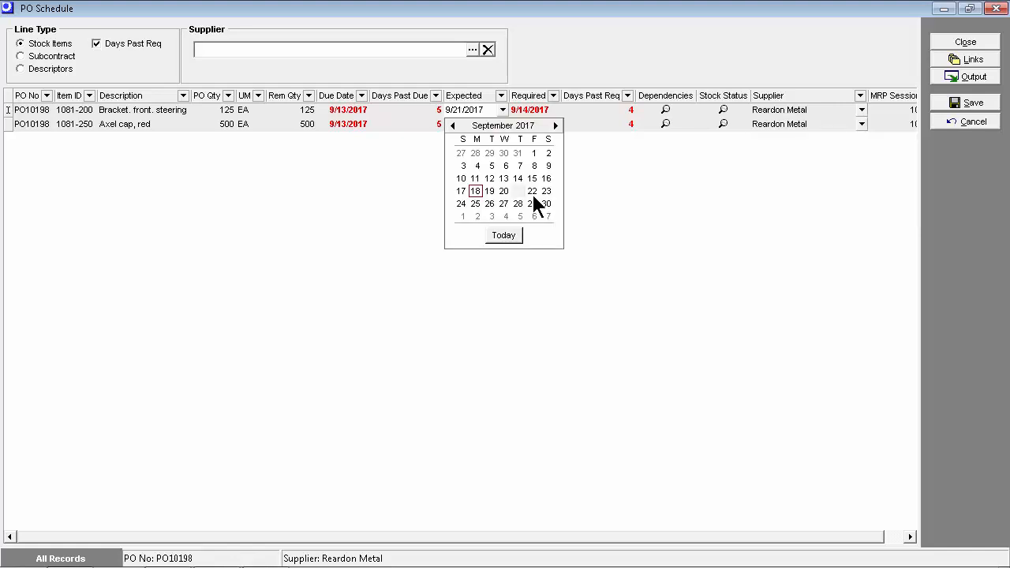
Set the expected date of the Bracket. front. steering line to 9/21/2017 in the PO schedule.
{"action": "left_click", "coordinate": [471, 126]}
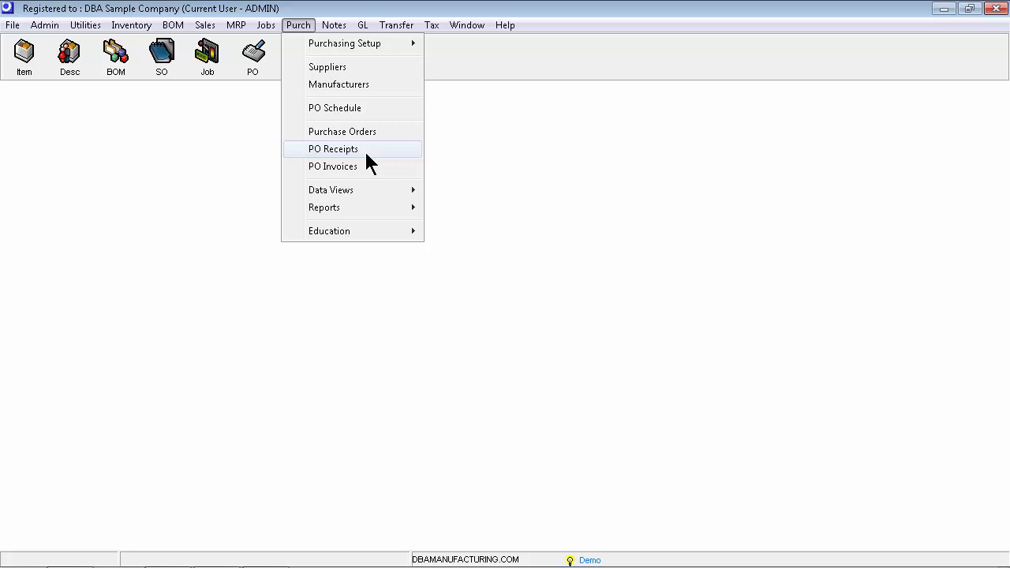
Pre-fill the receipt quantities on the Reardon Metal purchase order and select the Sample Item - lot control line.
{"action": "left_click", "coordinate": [364, 149]}
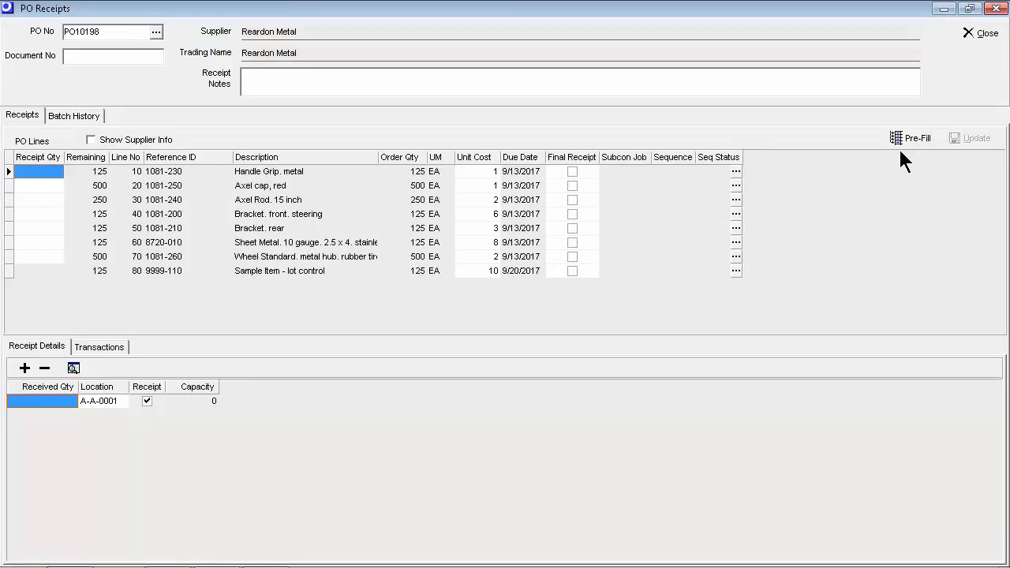
{"action": "left_click", "coordinate": [911, 139]}
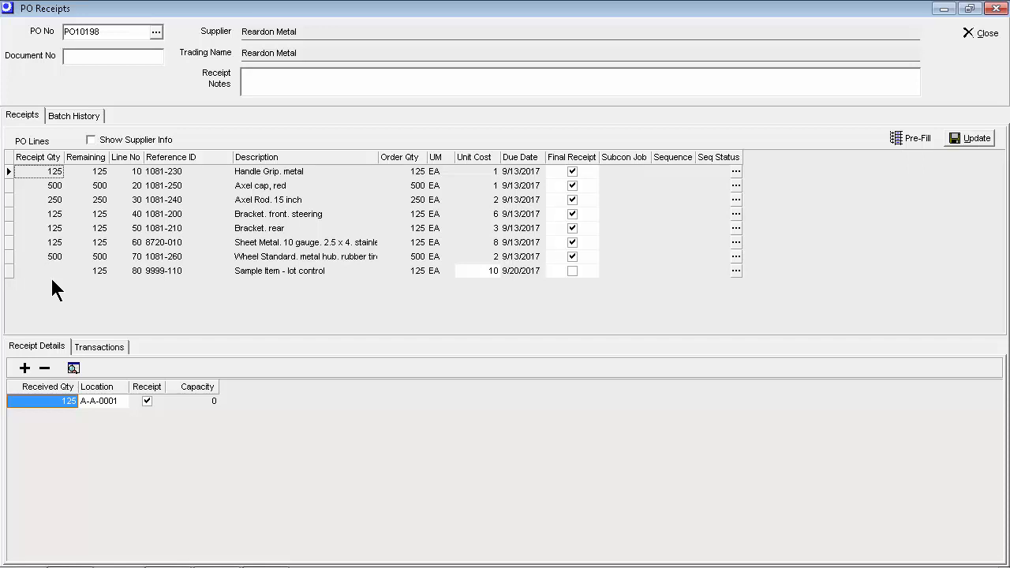
{"action": "left_click", "coordinate": [305, 276]}
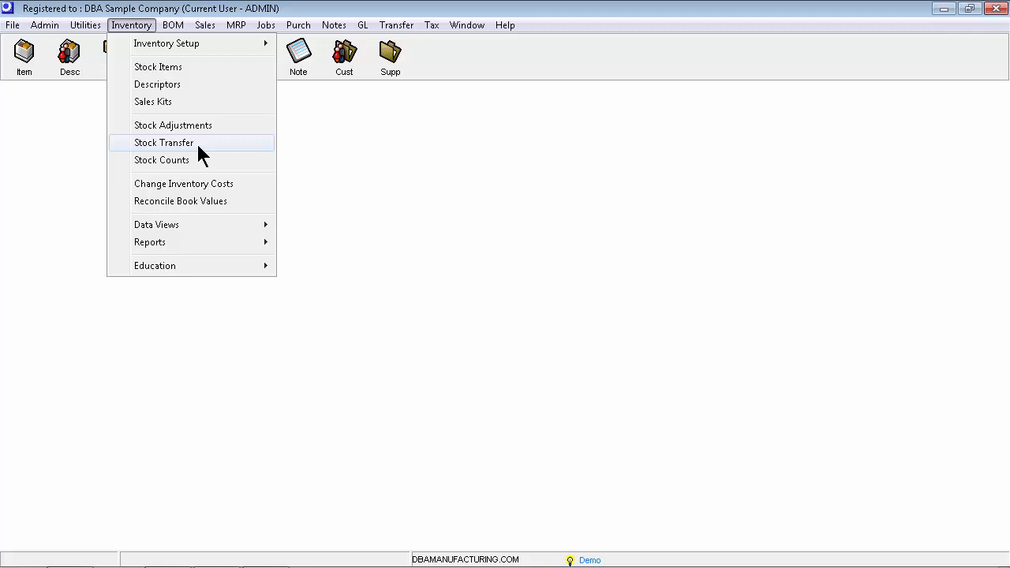
Open the stock transfer function for moving inventory between locations.
{"action": "left_click", "coordinate": [199, 154]}
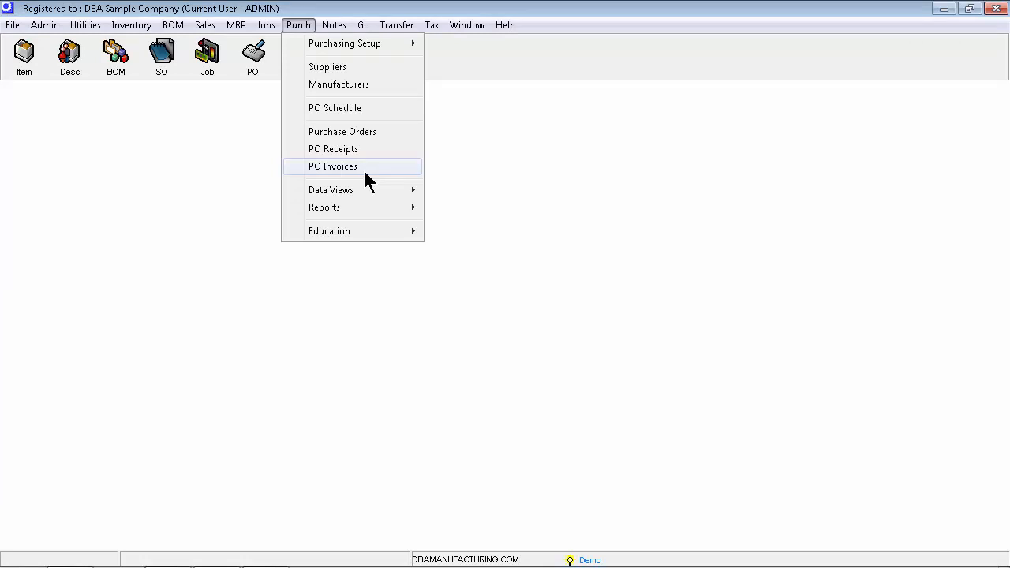
On the Reardon Metal PO invoice, add a $25.00 shipping line and match the front bracket, rear bracket and handle grip receipts.
{"action": "left_click", "coordinate": [362, 167]}
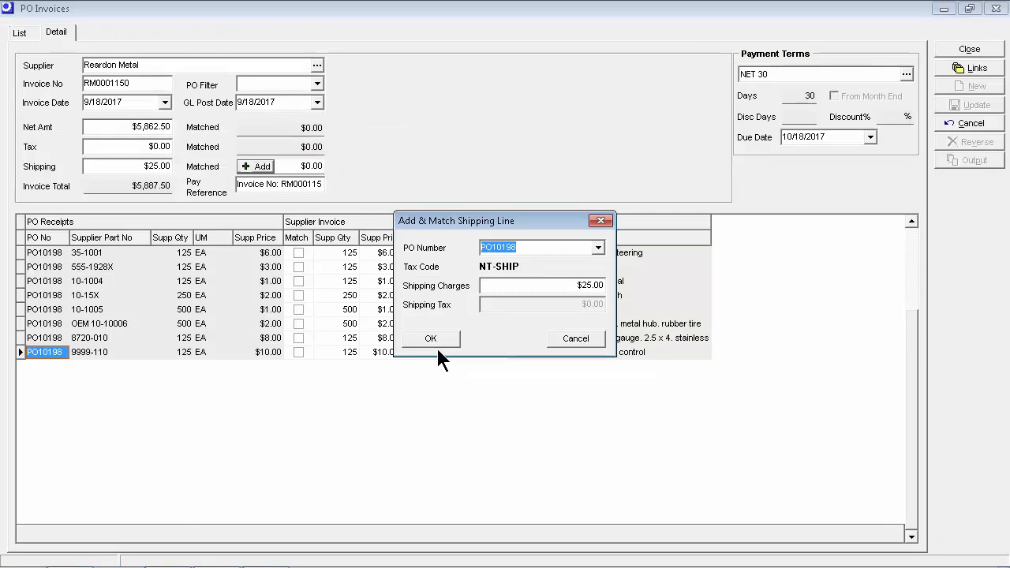
{"action": "left_click", "coordinate": [431, 338]}
{"action": "left_click", "coordinate": [298, 253]}
{"action": "left_click", "coordinate": [298, 267]}
{"action": "left_click", "coordinate": [298, 281]}
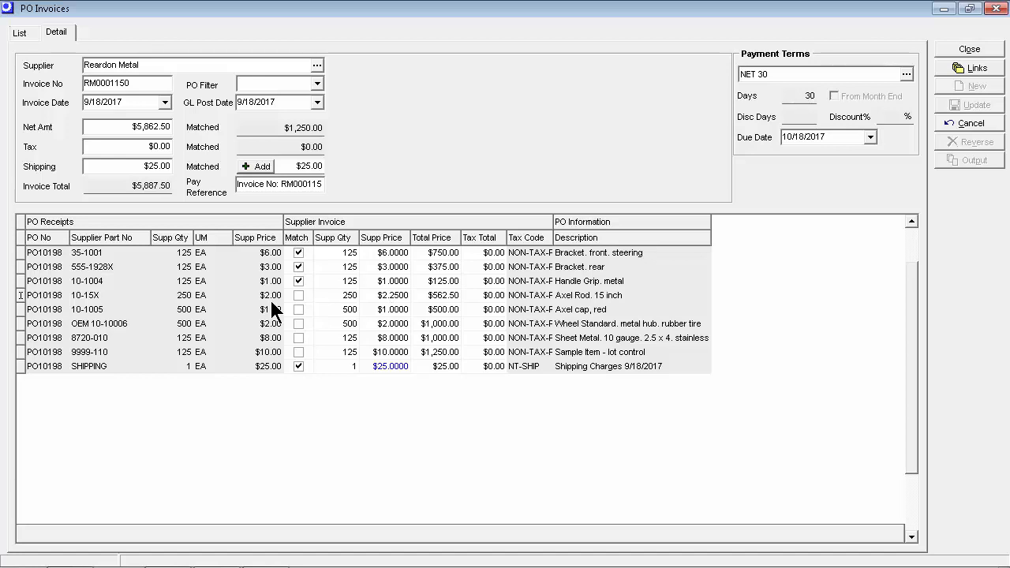
{"action": "left_click", "coordinate": [298, 366]}
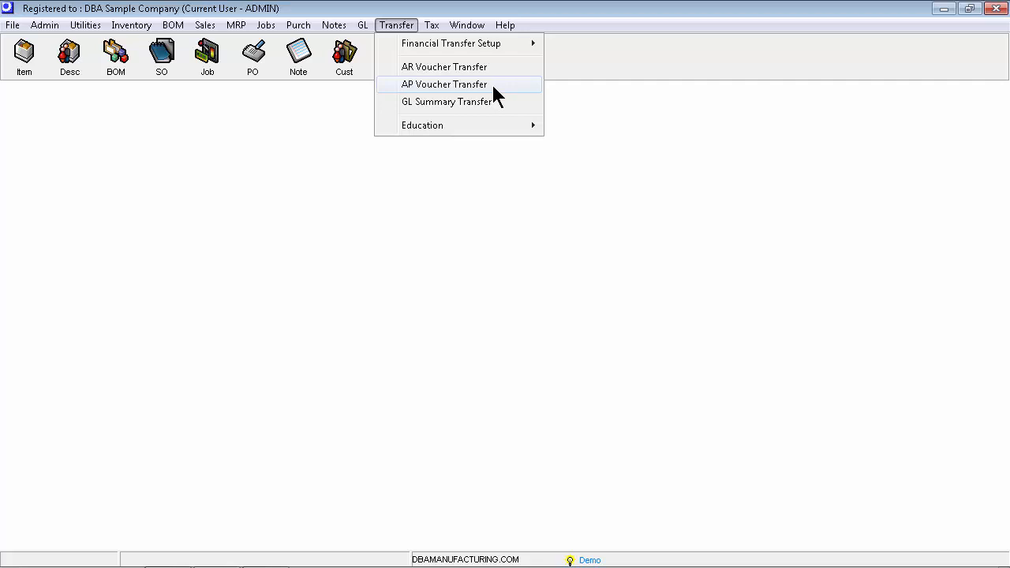
Open the AP Voucher Transfer and the GL Summary Transfer.
{"action": "left_click", "coordinate": [492, 88]}
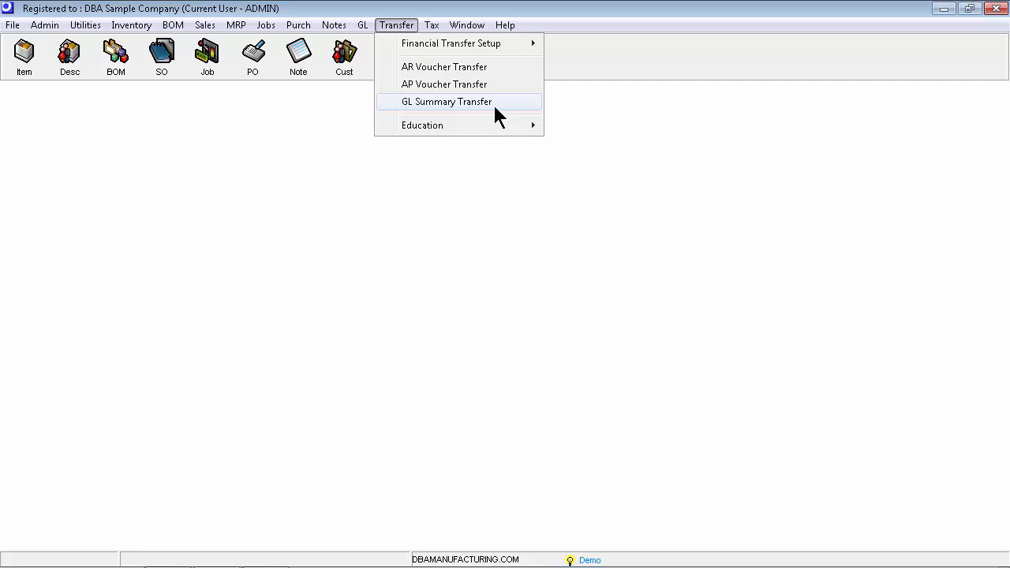
{"action": "left_click", "coordinate": [497, 115]}
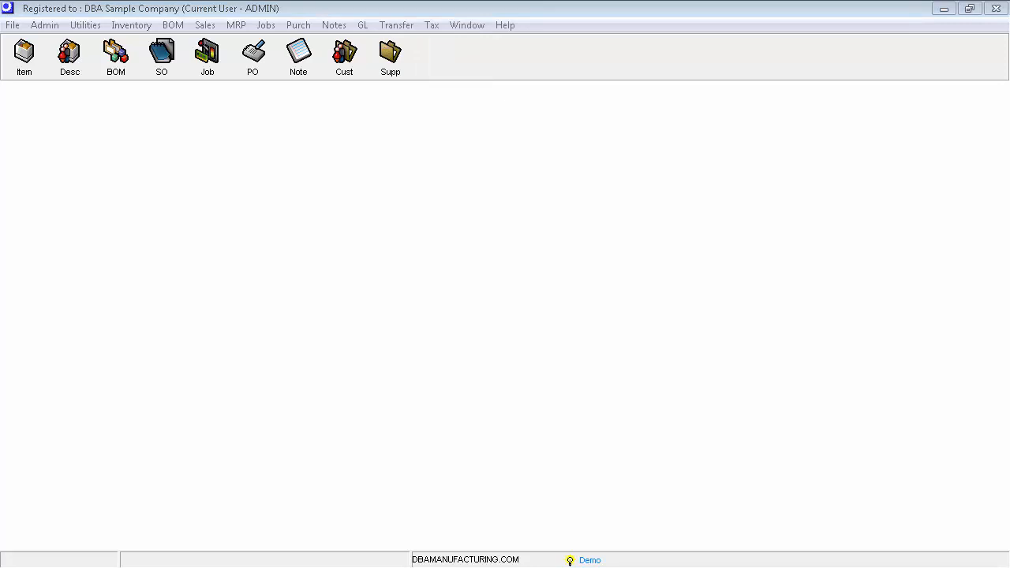